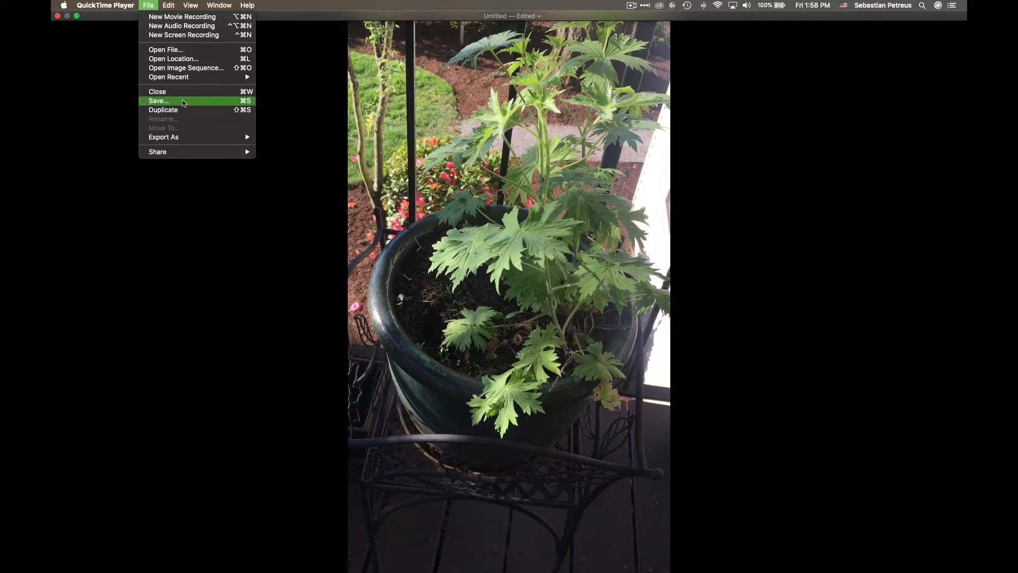
Save the edited video to the Desktop as "Trimmed Test Record" and close its window.
left_click(184, 102)
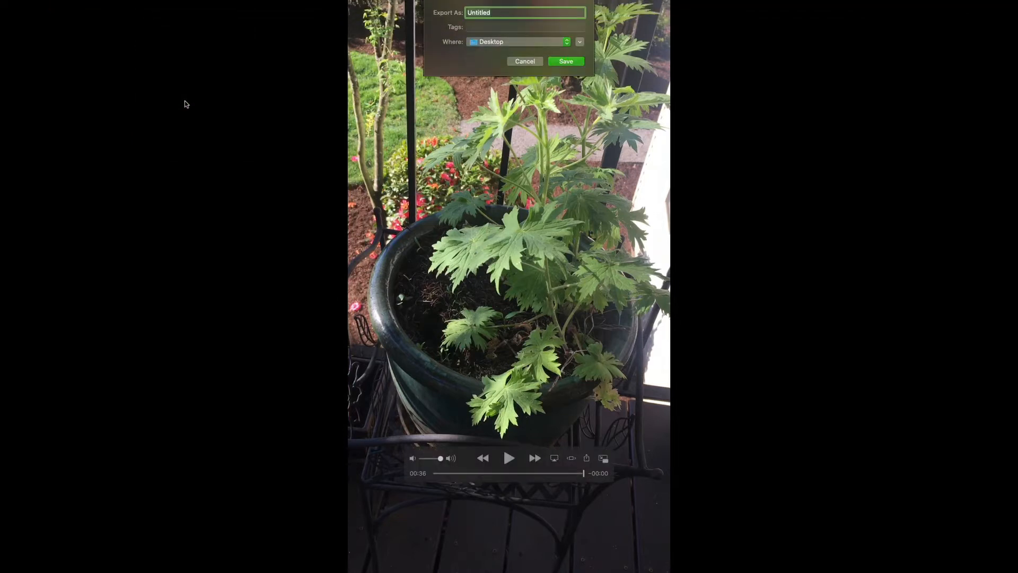
type("Trimmed T")
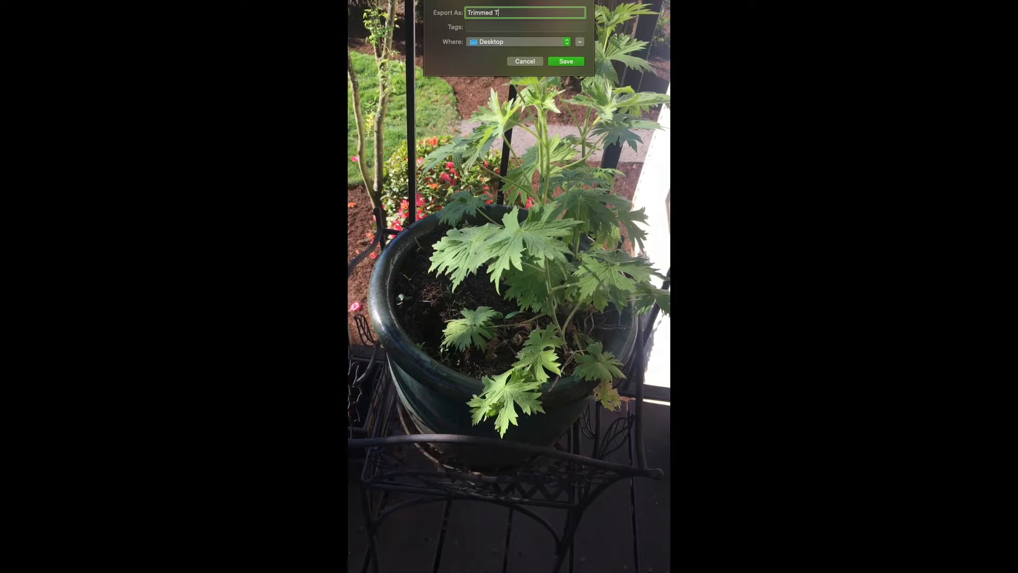
type("est Record")
key("Return")
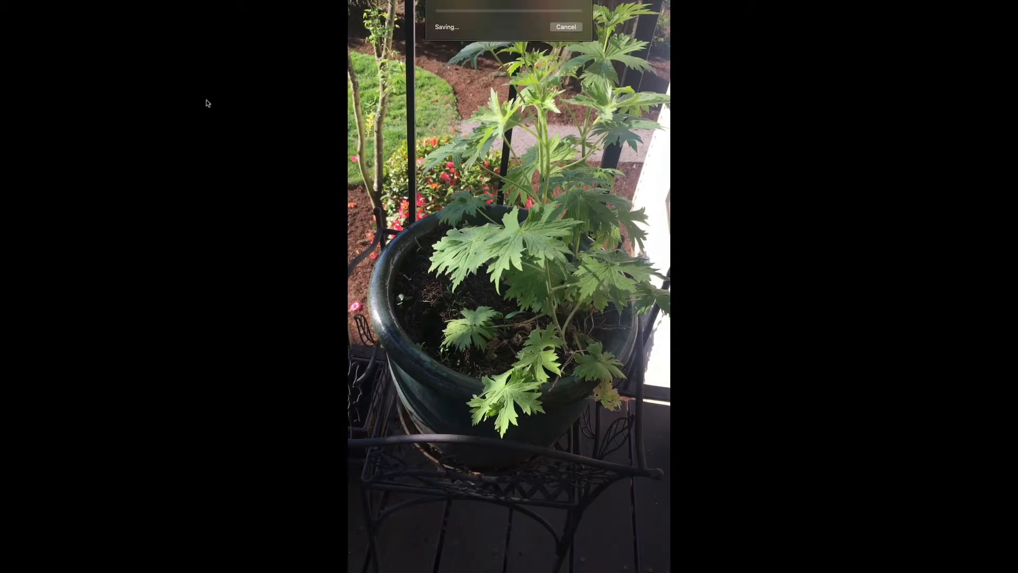
mouse_move(101, 1)
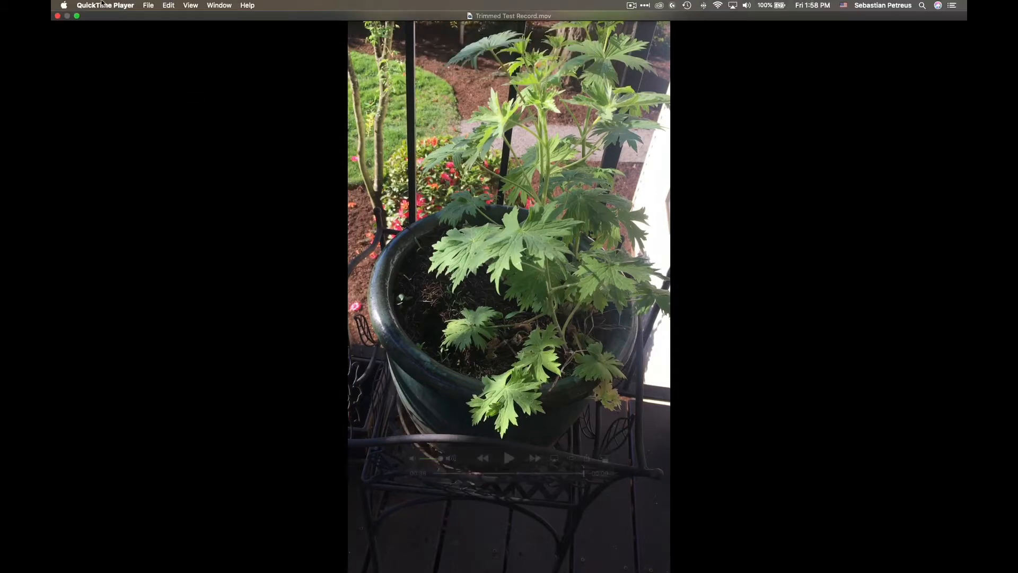
left_click(57, 17)
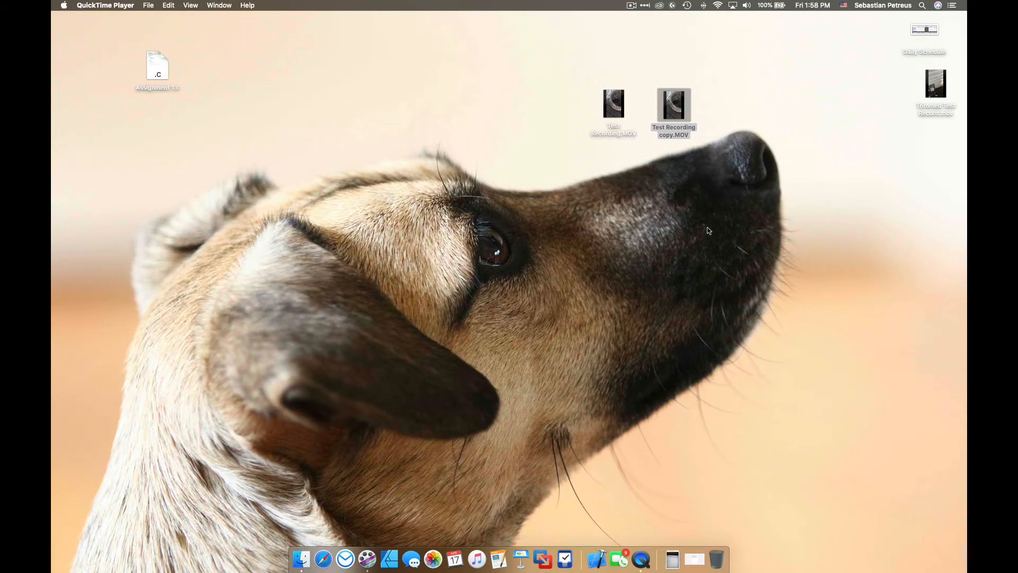
Move the Trimmed Test Record.mov file to the middle of the desktop and open it.
left_click(709, 231)
left_click_drag(936, 84, 368, 216)
double_click(362, 213)
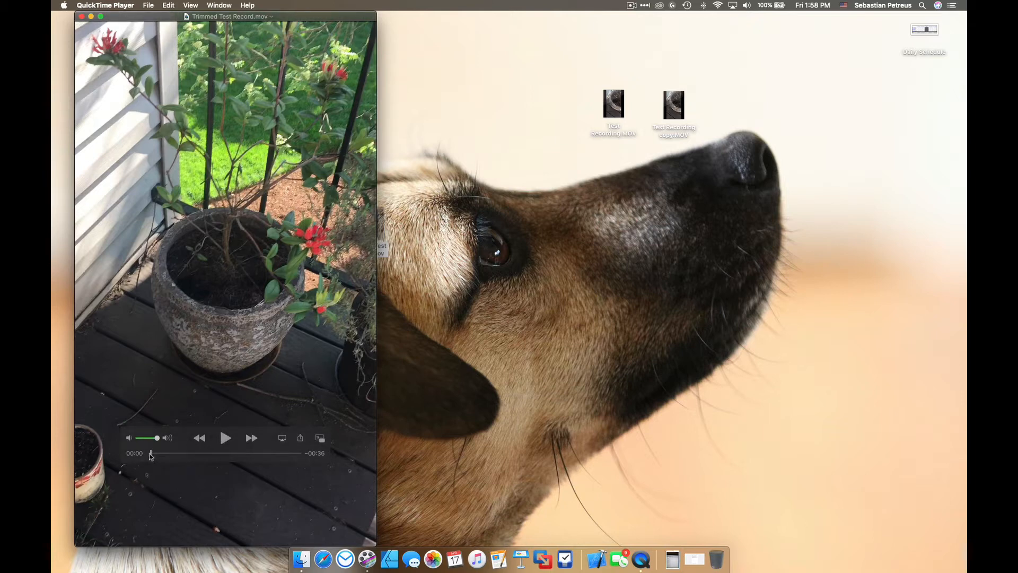
Append Test Recording.MOV from the Desktop to the end of the trimmed video and finish the clip editing.
left_click(302, 454)
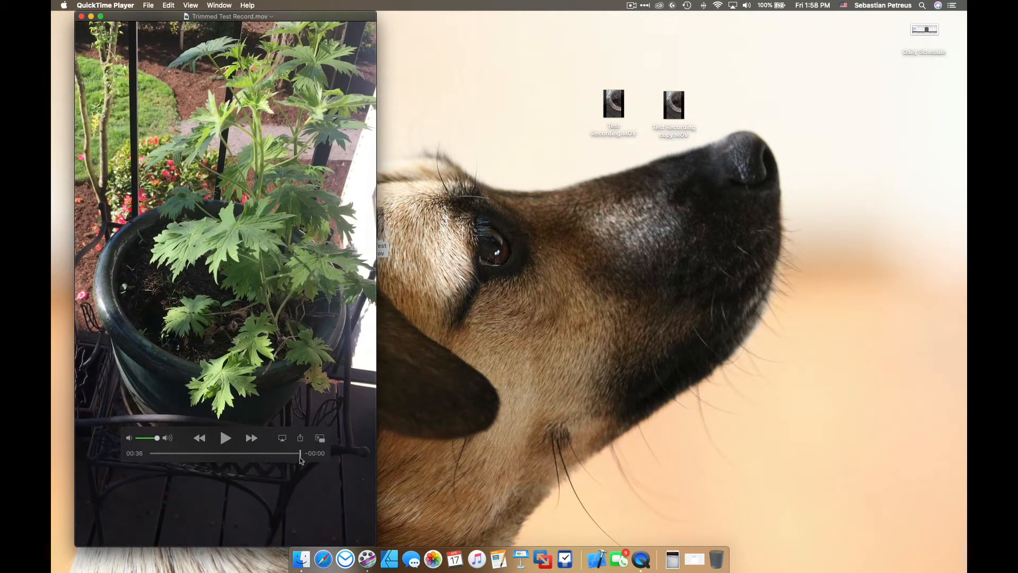
left_click(165, 5)
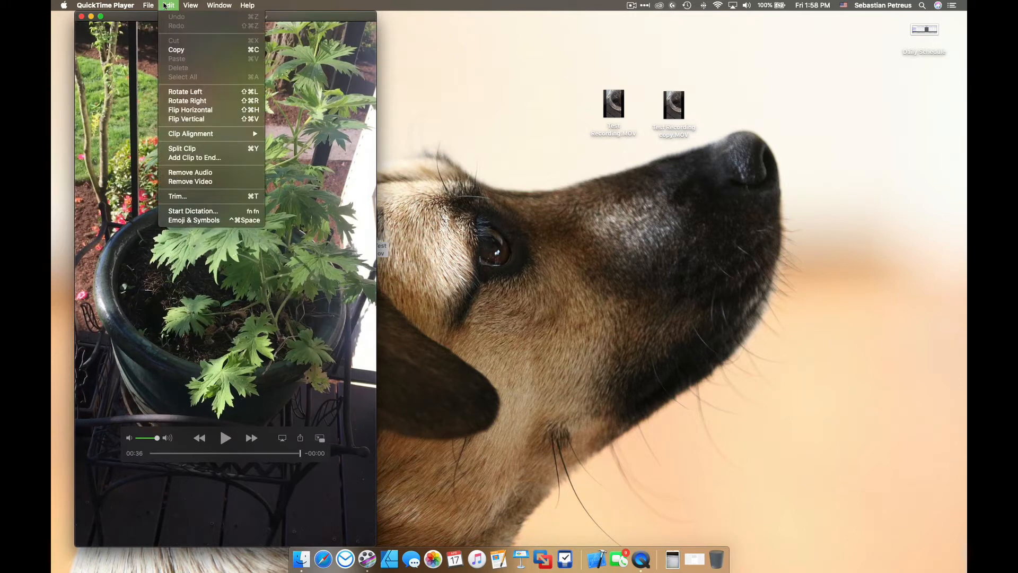
left_click(206, 159)
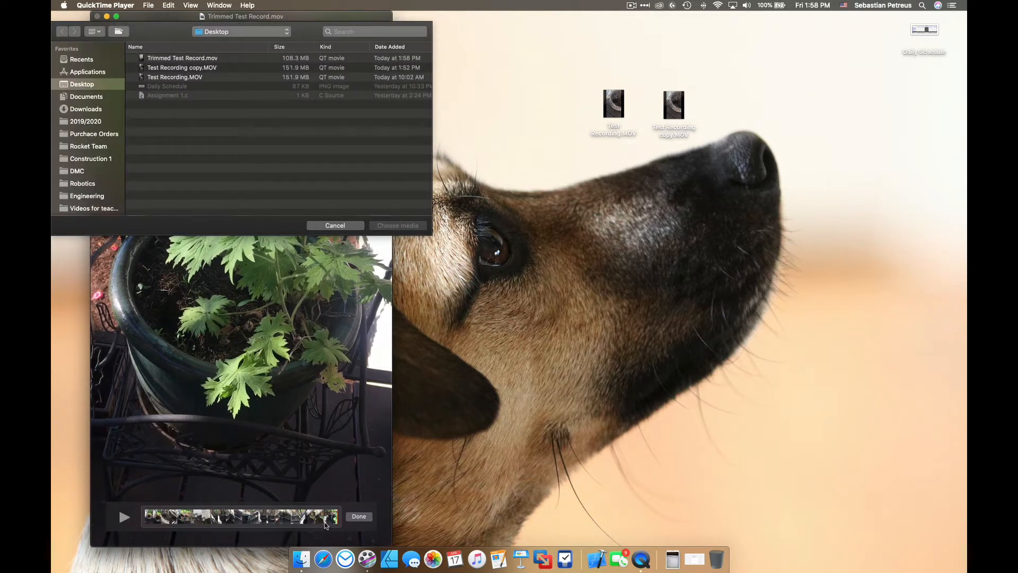
left_click(171, 78)
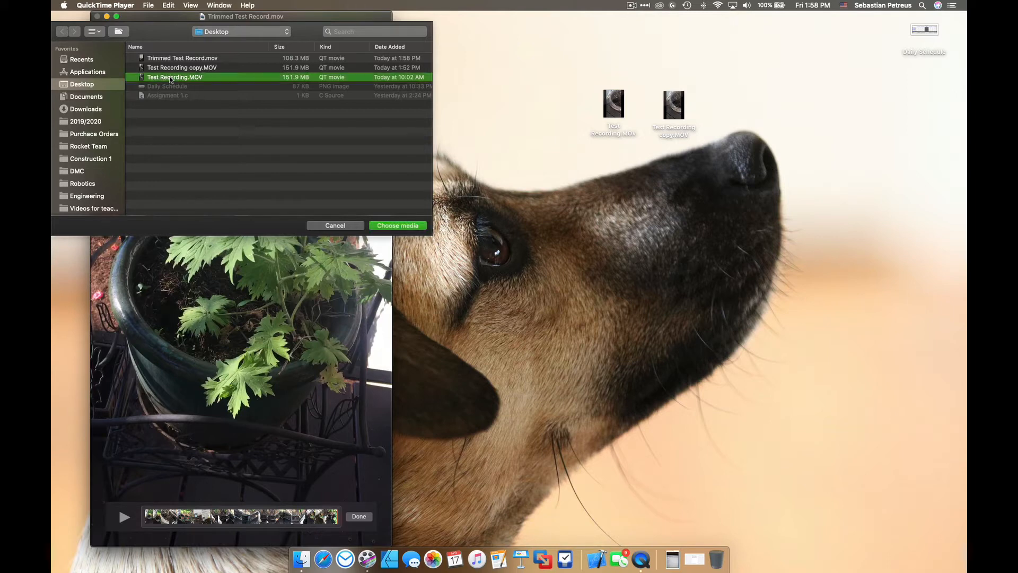
left_click(393, 226)
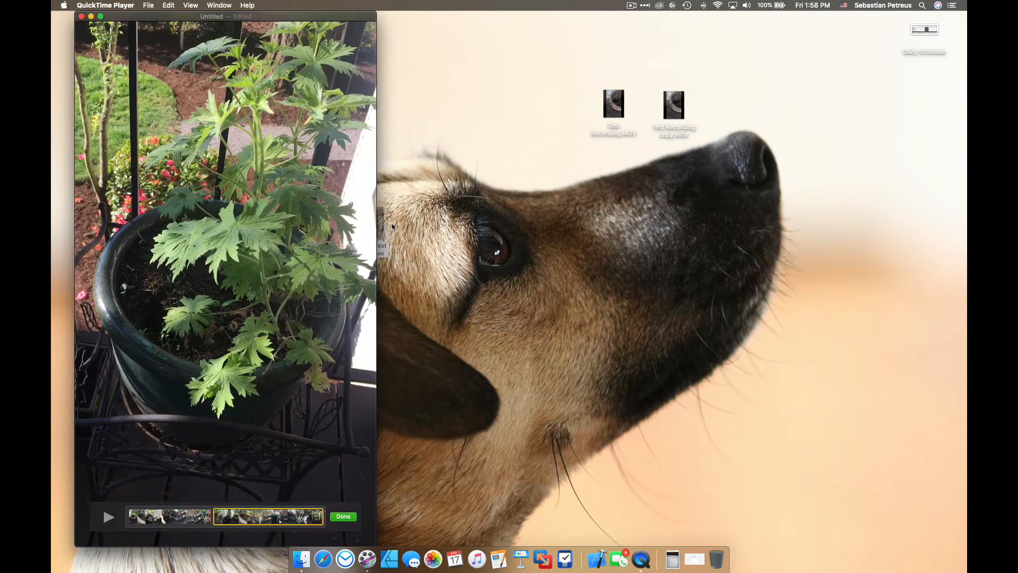
left_click(176, 517)
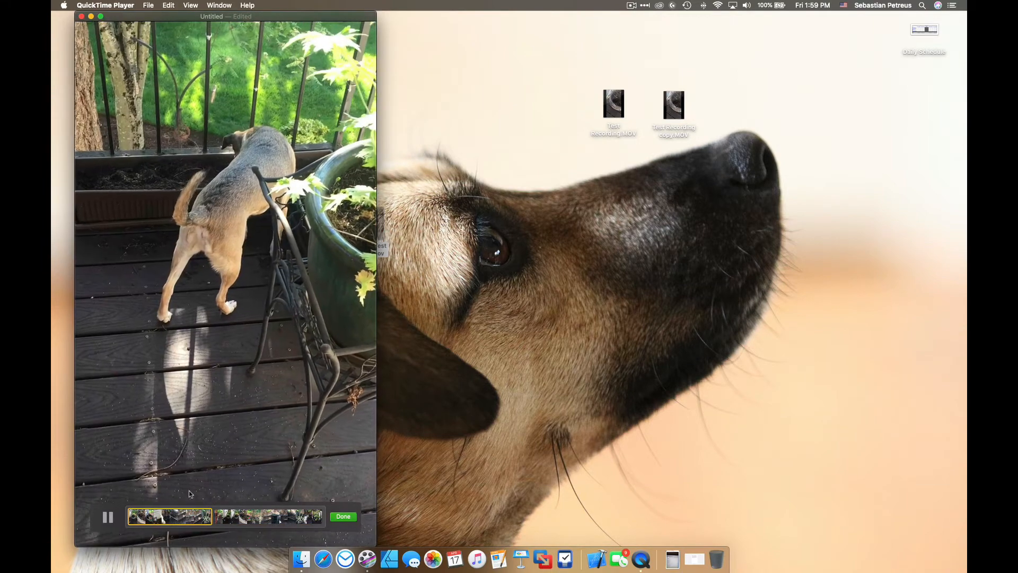
left_click(344, 517)
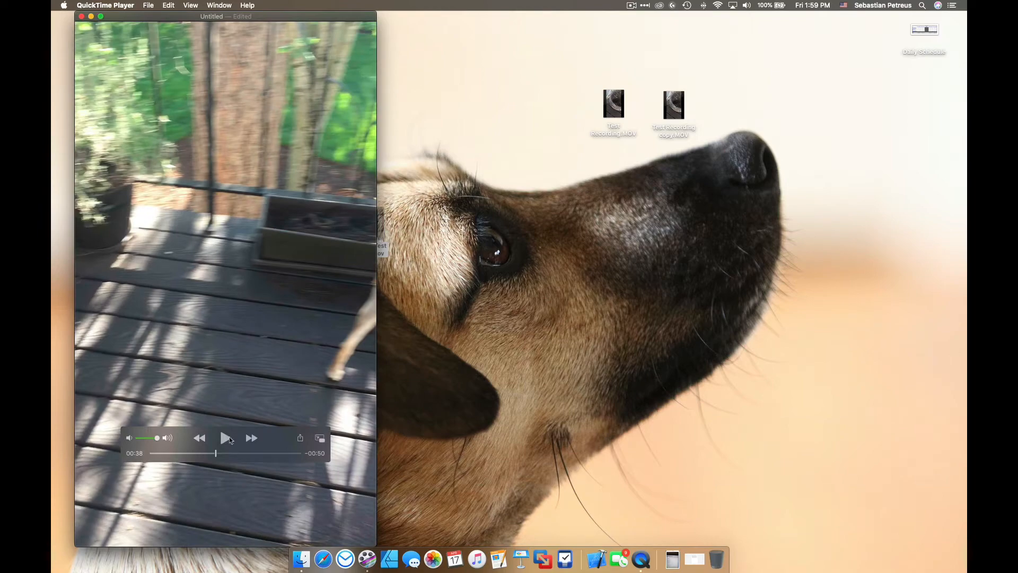
Play the combined video across the join between the two clips and check whether trimming is available.
left_click_drag(235, 453, 207, 455)
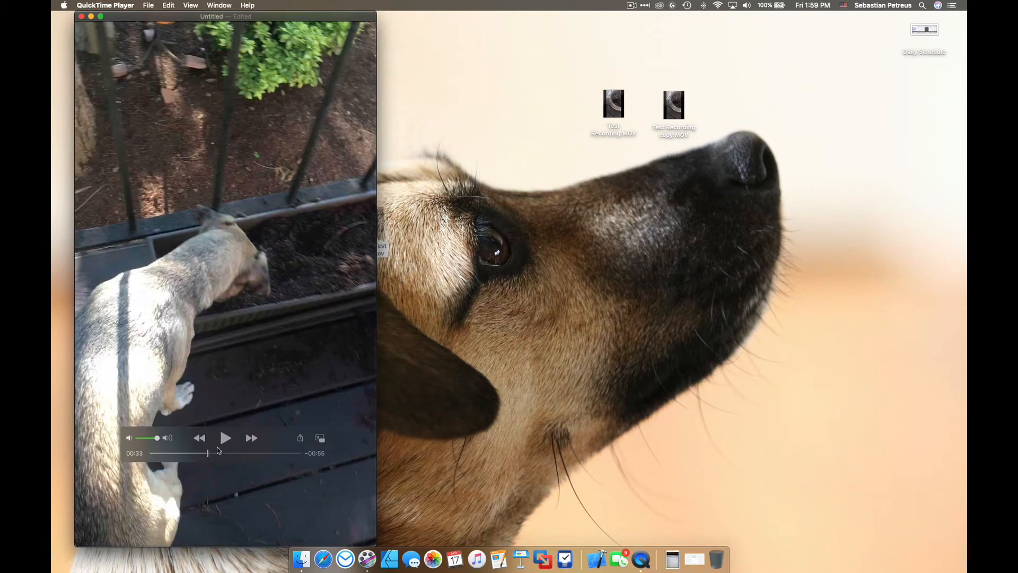
left_click(225, 438)
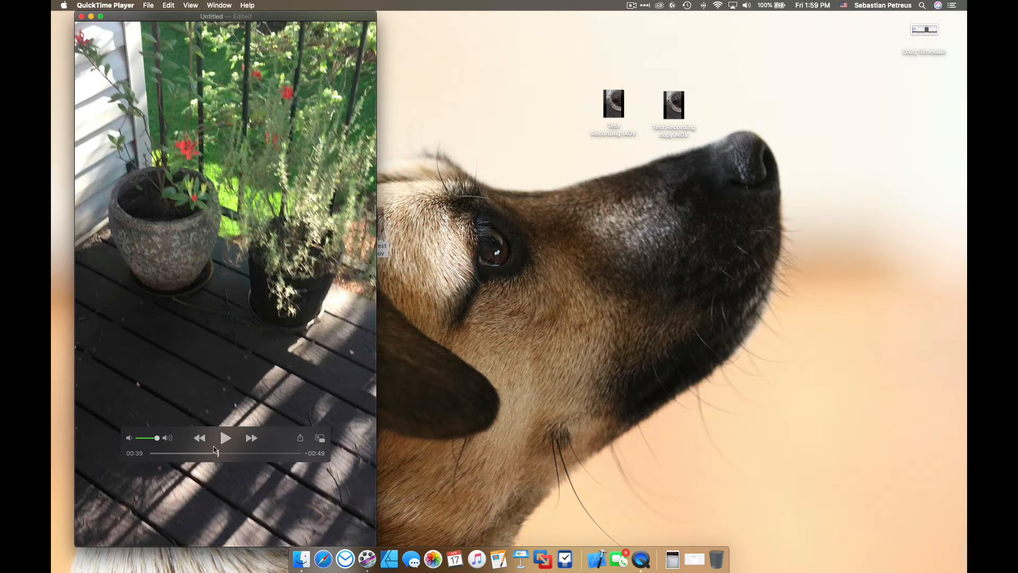
left_click(145, 4)
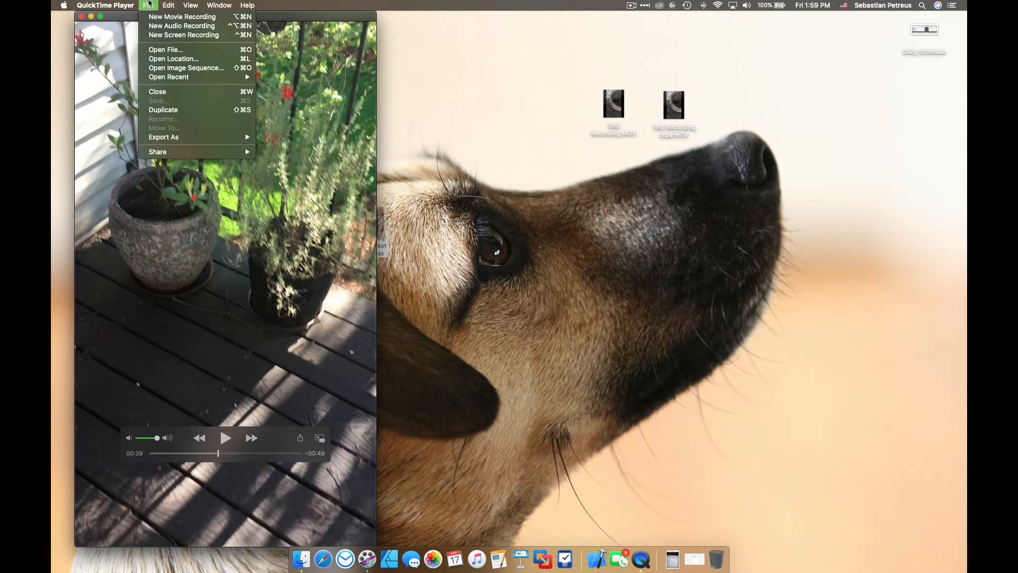
mouse_move(163, 3)
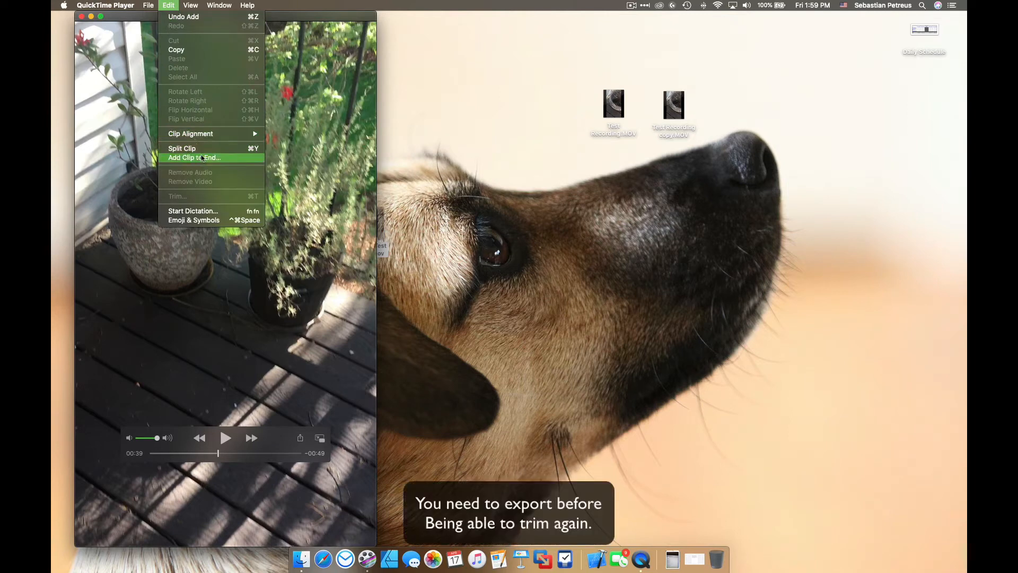
left_click(145, 258)
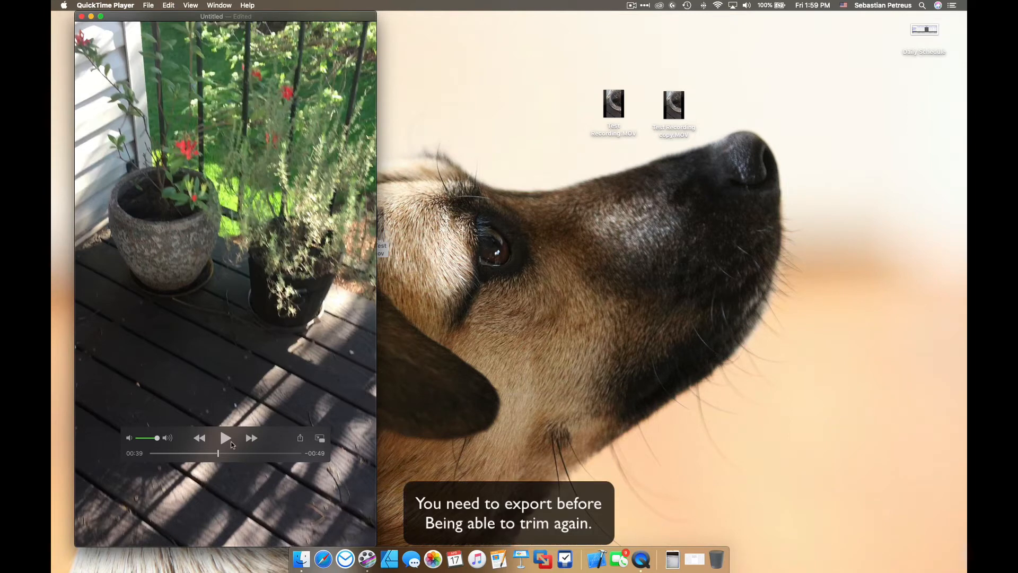
left_click(196, 453)
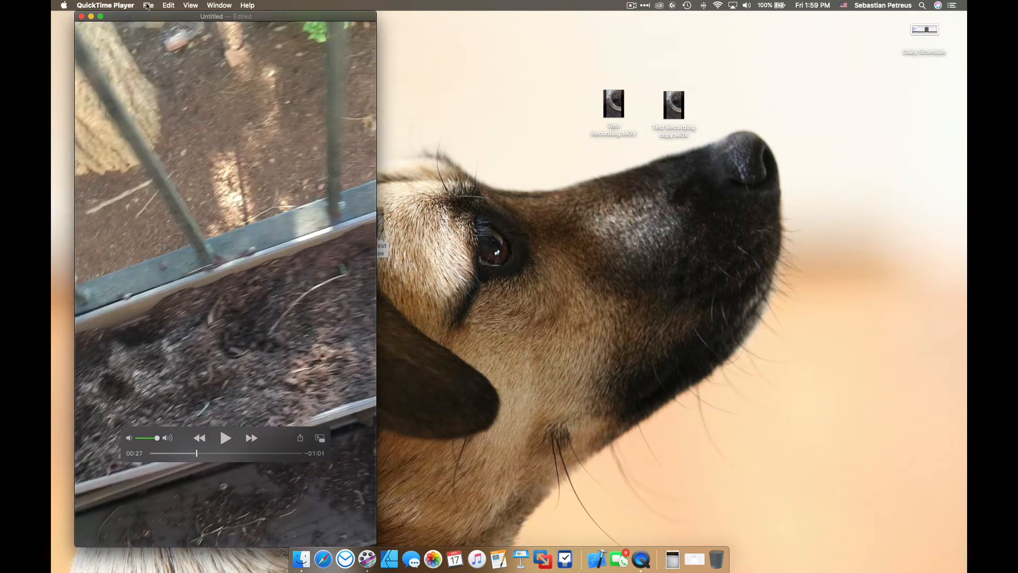
left_click(167, 6)
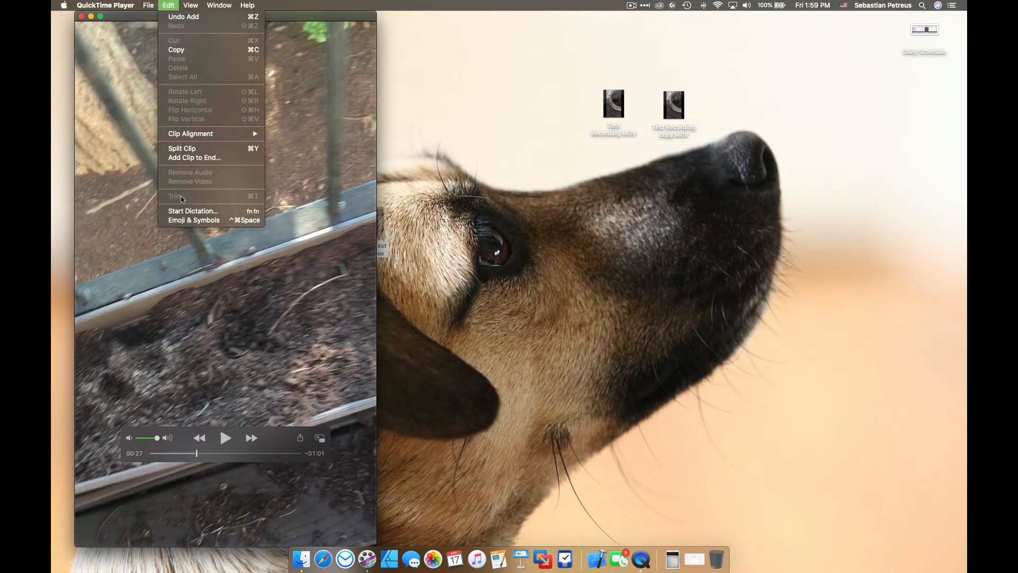
Export the combined video in 1080p to the Desktop as "Two clips in one".
mouse_move(81, 1)
mouse_move(151, 2)
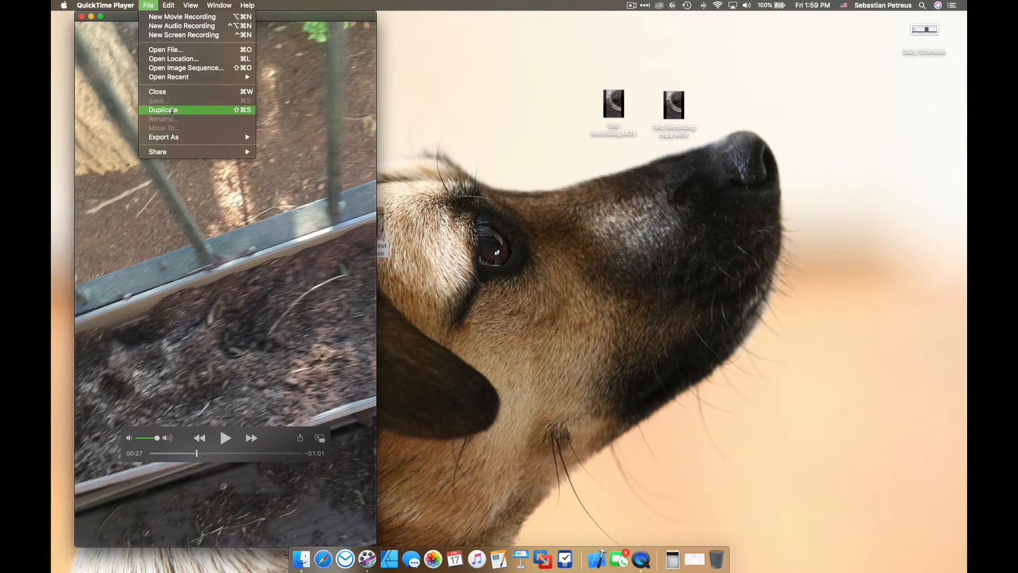
mouse_move(179, 139)
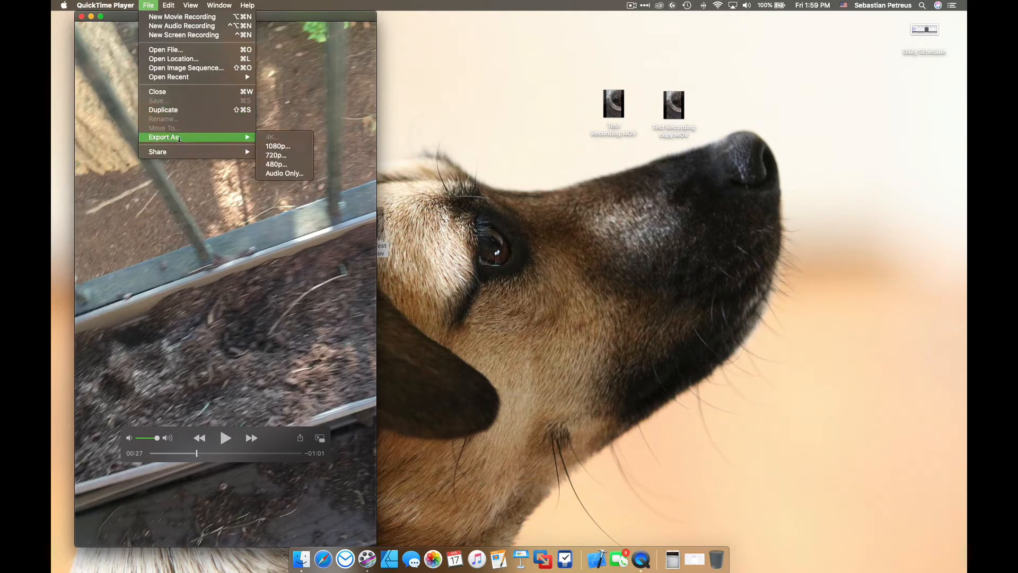
left_click(293, 147)
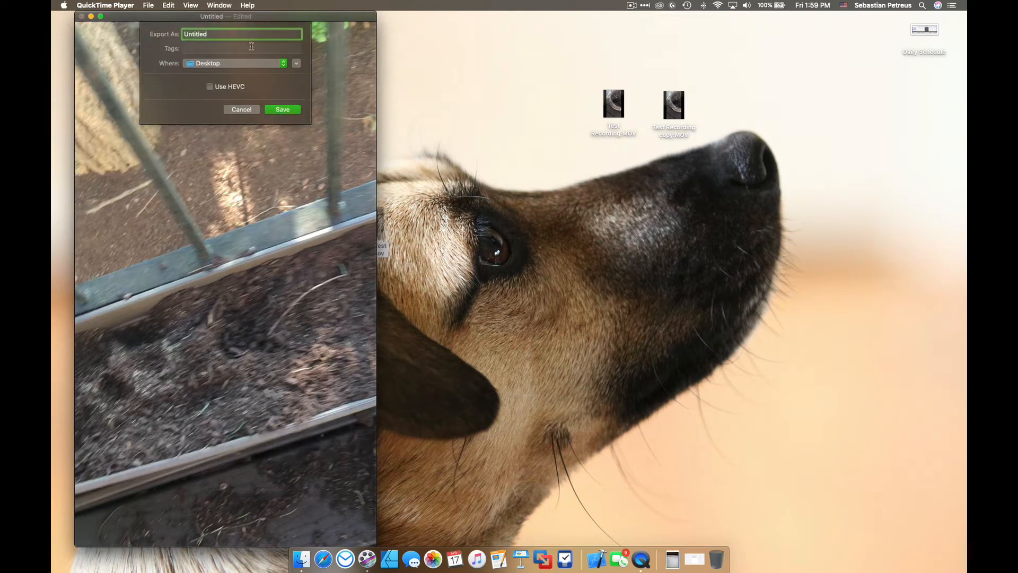
type("Two clips in one")
key("Return")
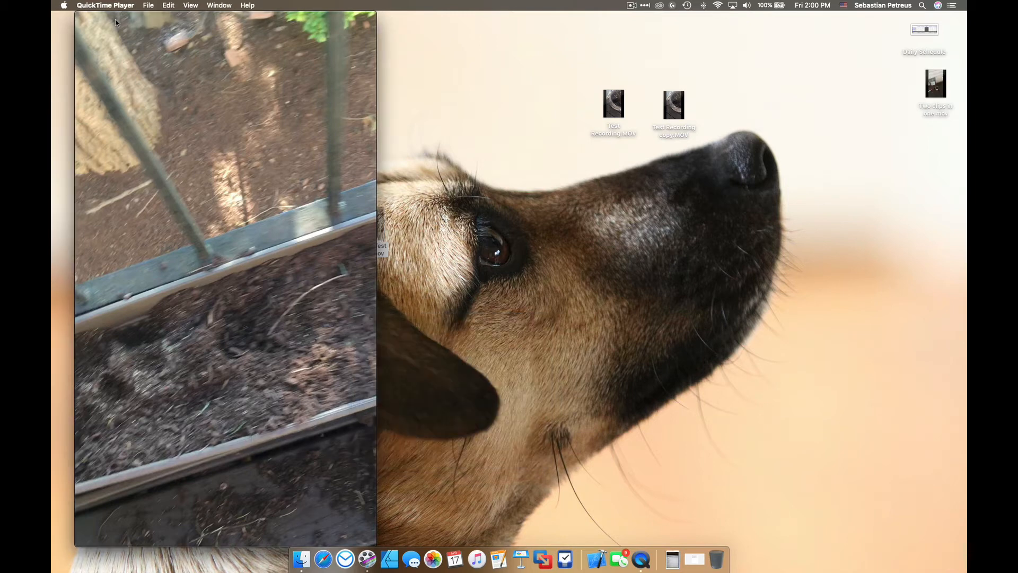
Close the untitled combined video without saving, move Two clips in one.mov to the middle of the desktop and open it.
left_click_drag(101, 23, 131, 71)
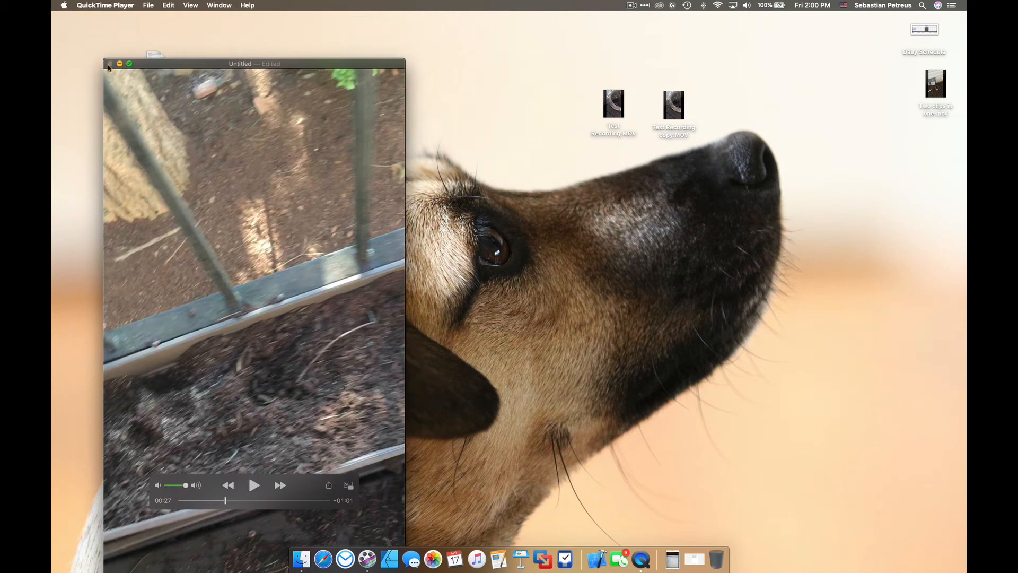
left_click(109, 65)
left_click(184, 175)
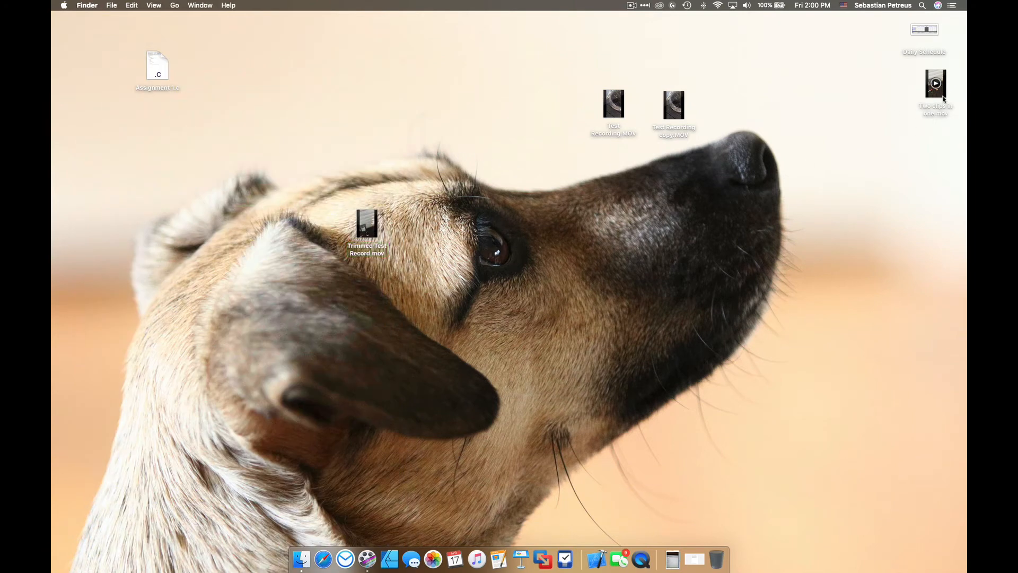
left_click_drag(936, 84, 493, 293)
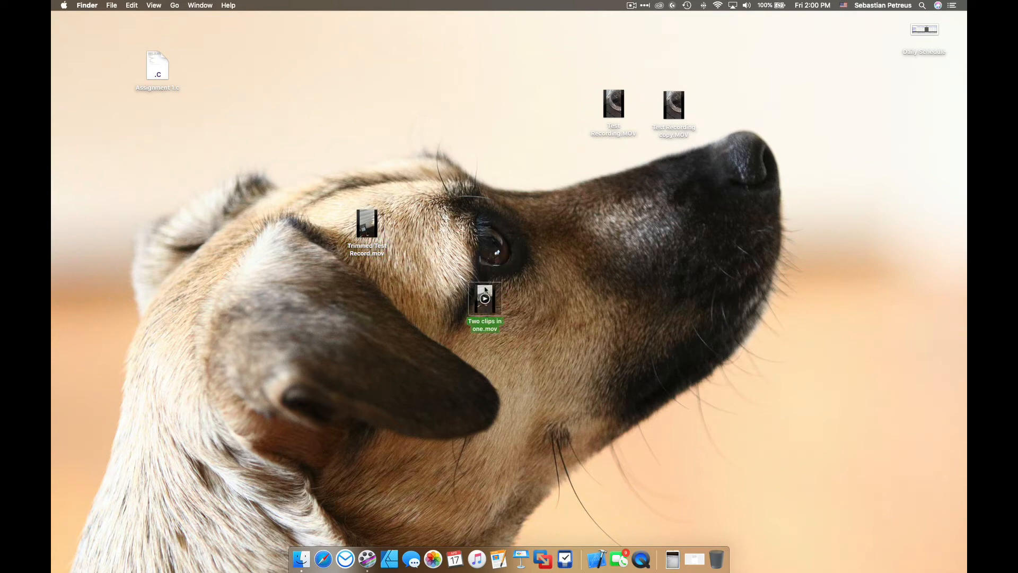
double_click(485, 295)
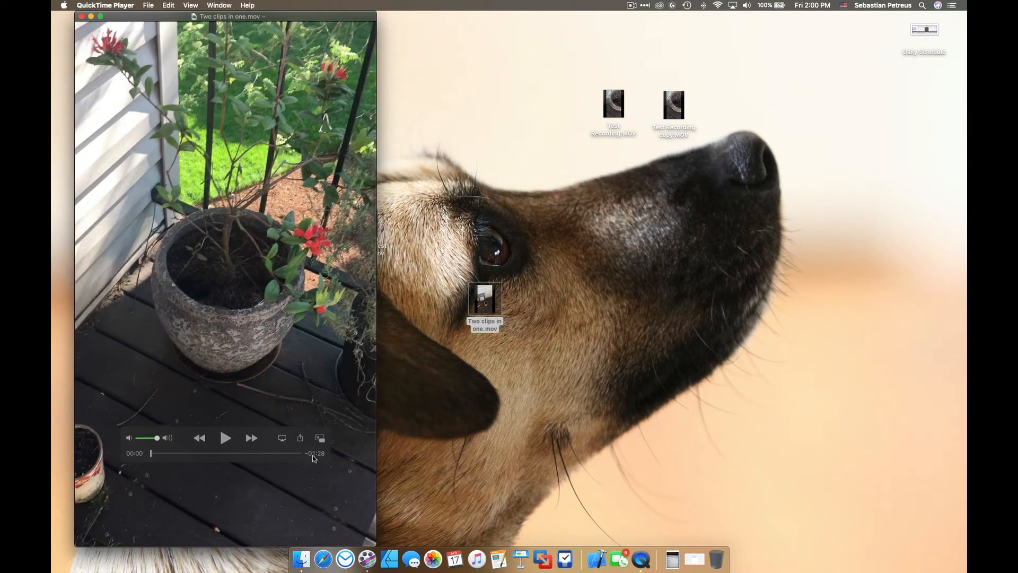
Play the exported video across the join between the two clips and return to about 00:37.
left_click(207, 453)
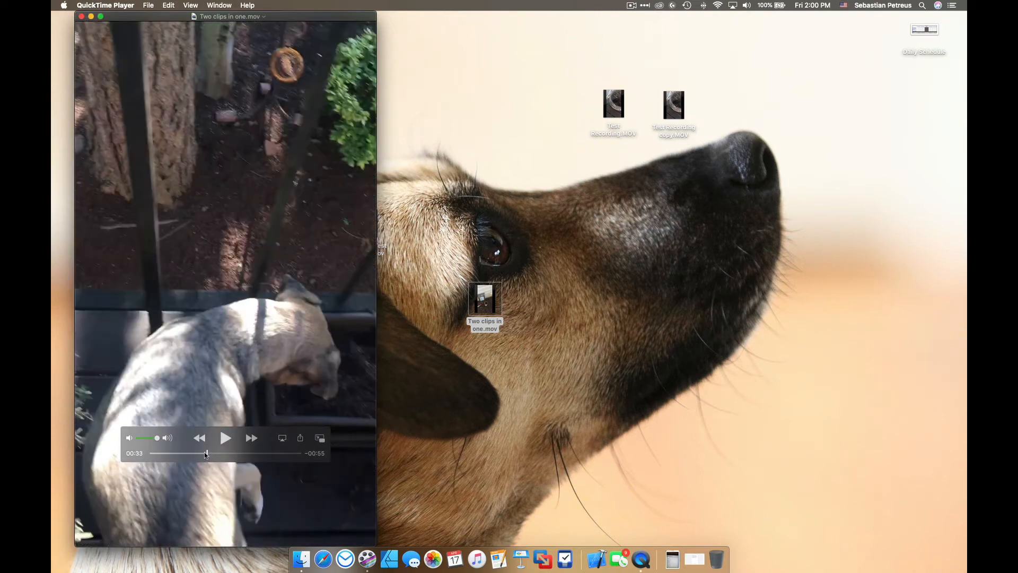
left_click_drag(205, 453, 193, 453)
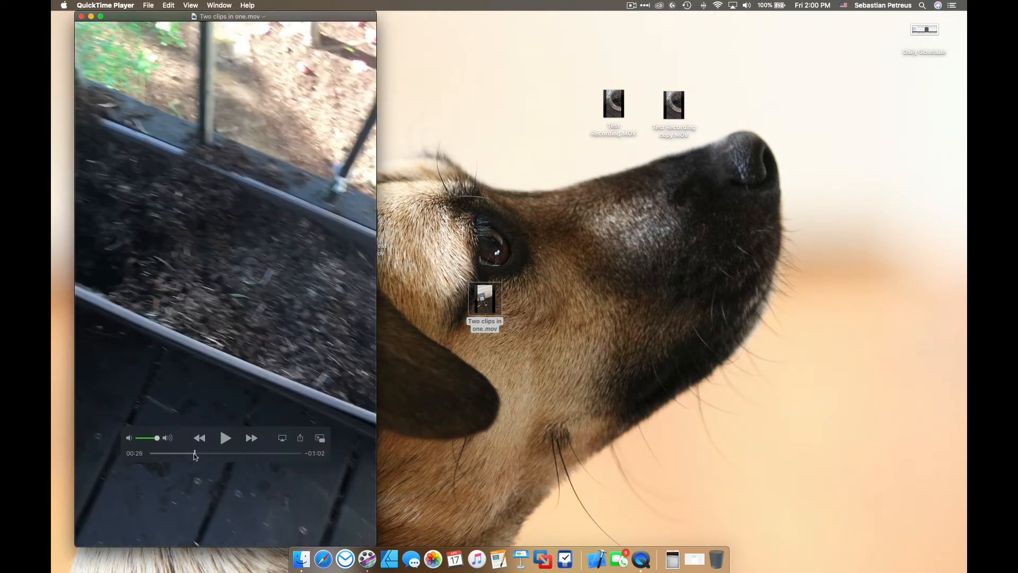
left_click(225, 437)
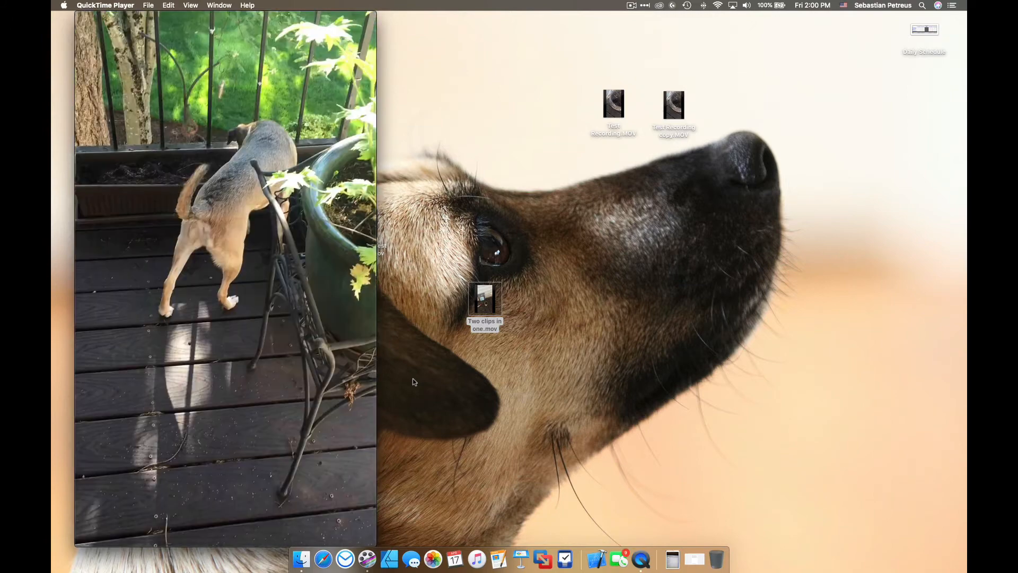
left_click(230, 442)
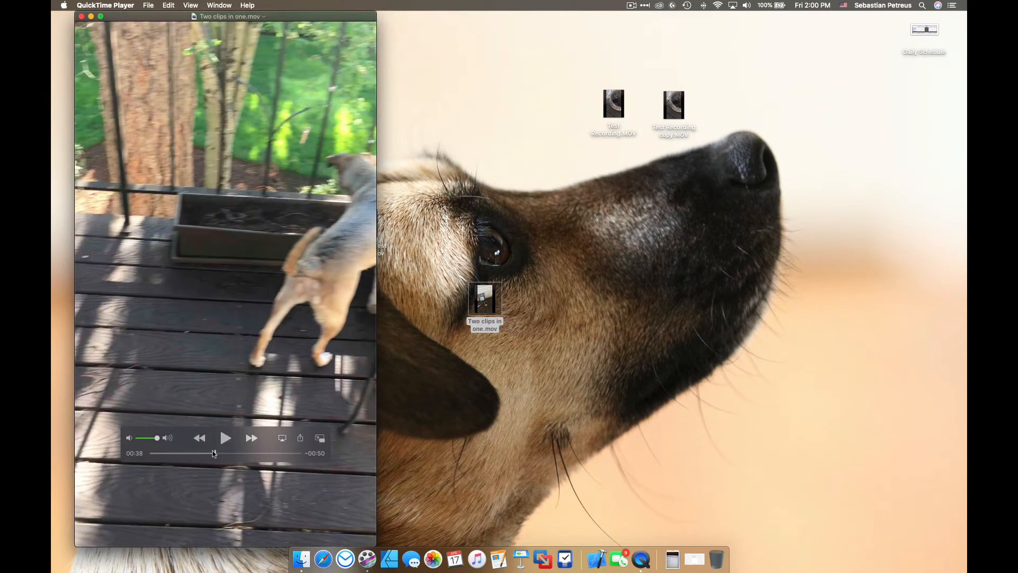
left_click_drag(216, 453, 214, 453)
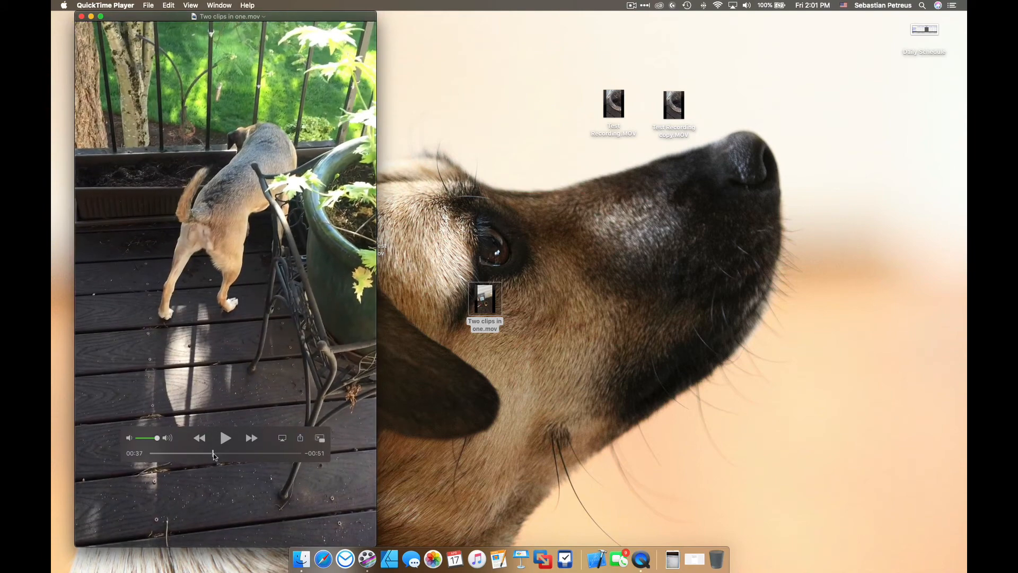
Trim the end off Two clips in one.mov, keeping only about the first 37 seconds.
left_click(150, 5)
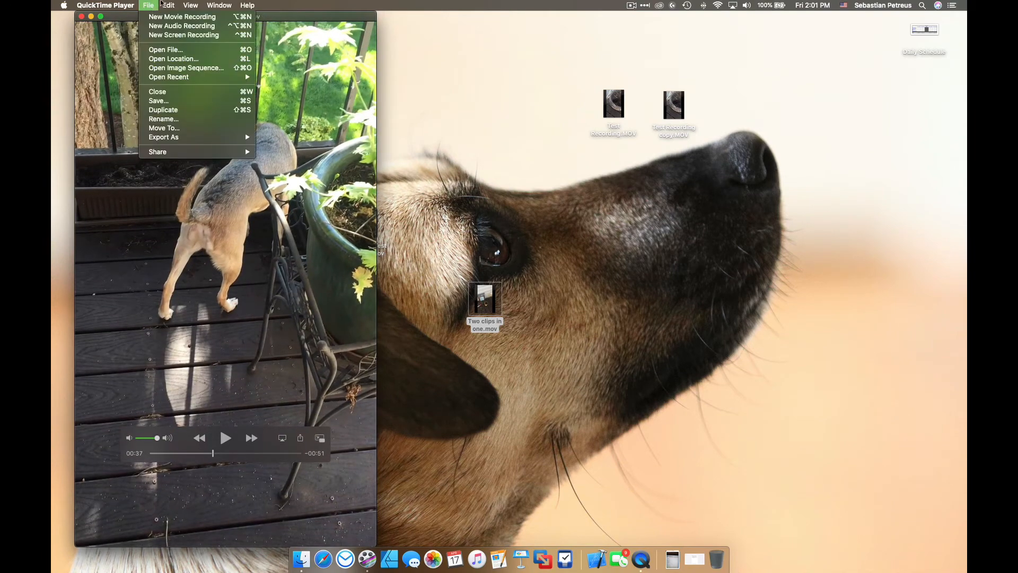
left_click(187, 195)
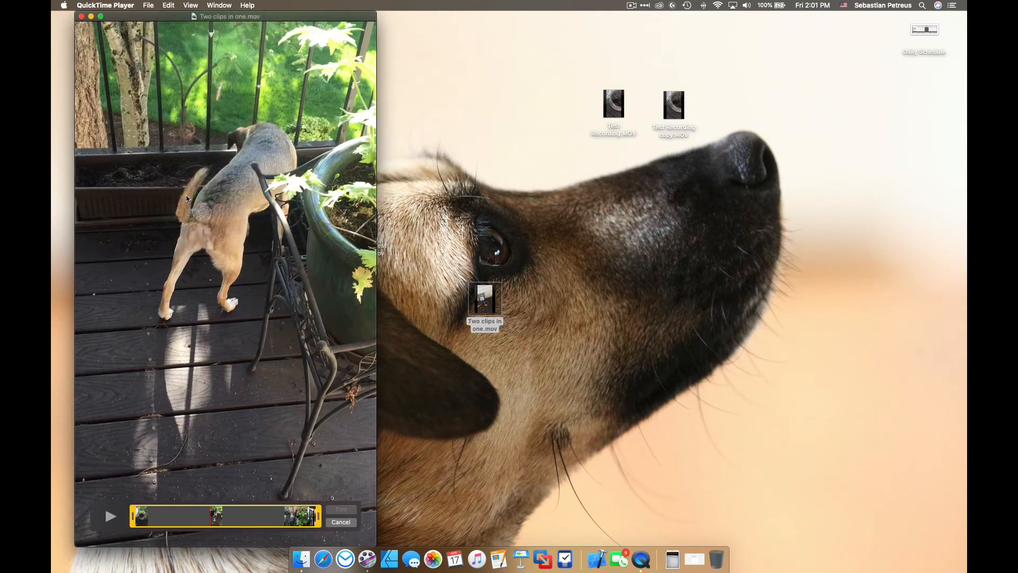
left_click_drag(319, 516, 213, 516)
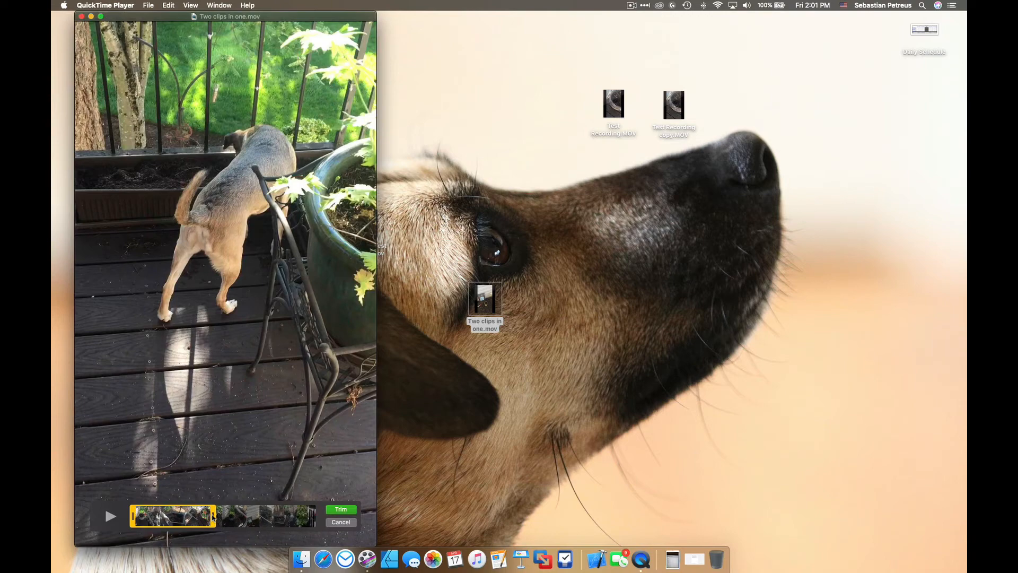
left_click(341, 510)
Play the trimmed video from about 00:26 to its end, move its window aside and review the available editing commands.
left_click(258, 454)
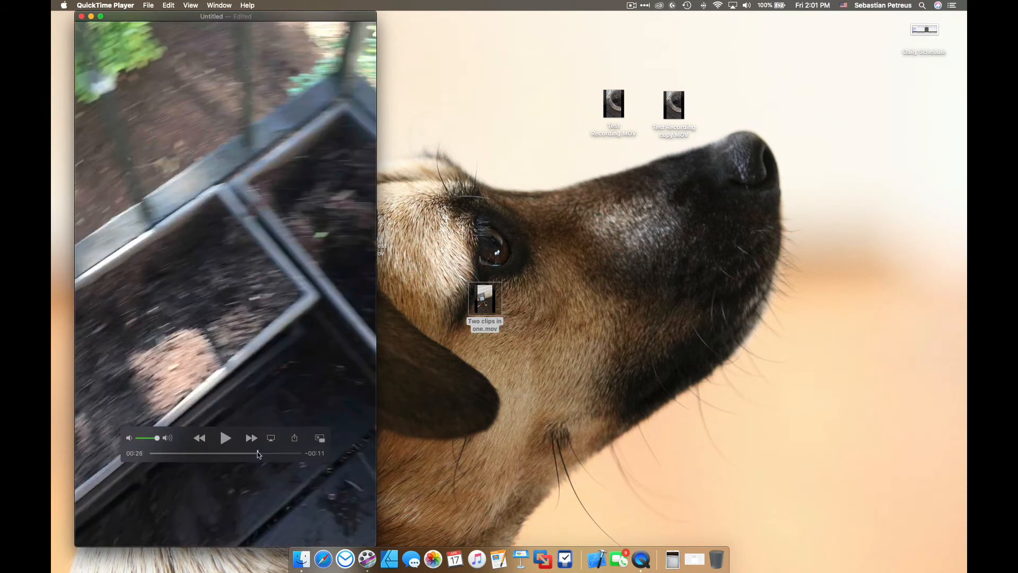
key("space")
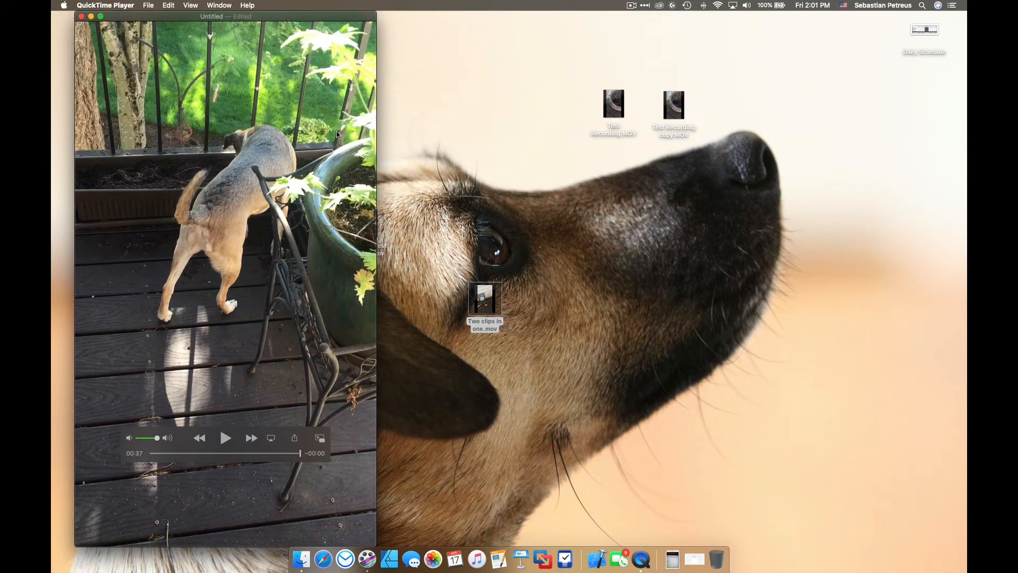
left_click_drag(299, 22, 384, 20)
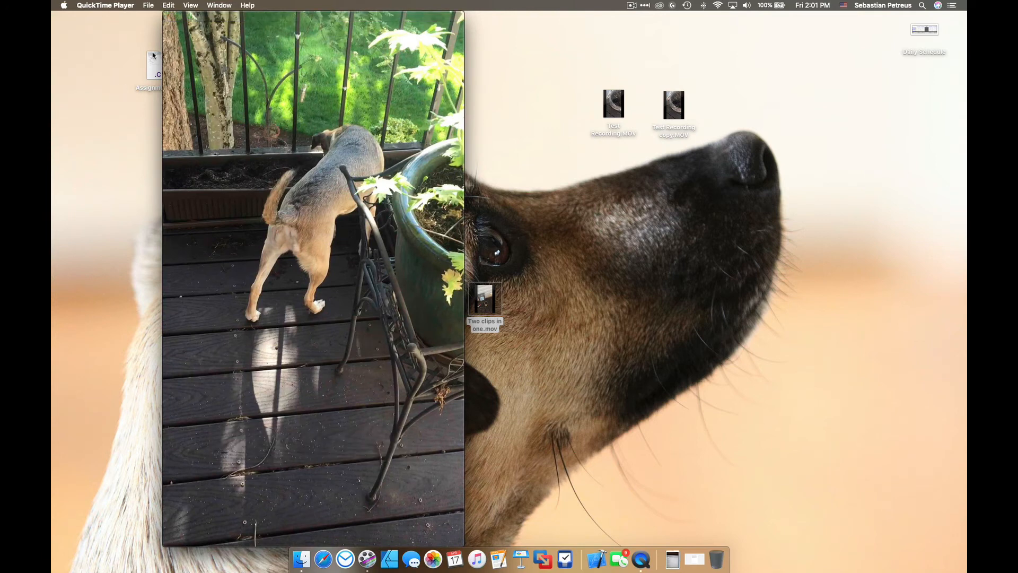
left_click(169, 6)
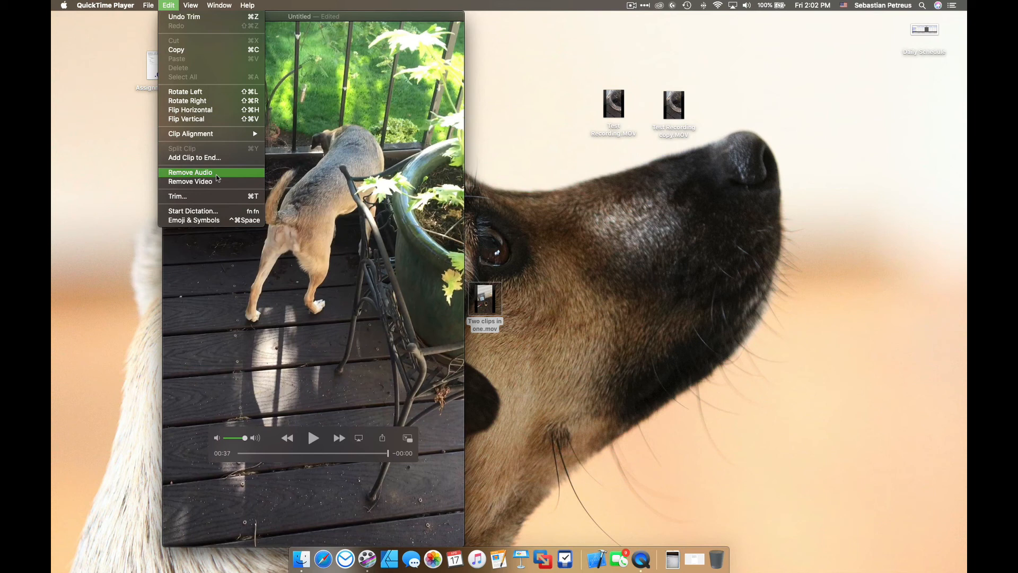
Save the trimmed video to the Desktop as "Final Video".
mouse_move(150, 4)
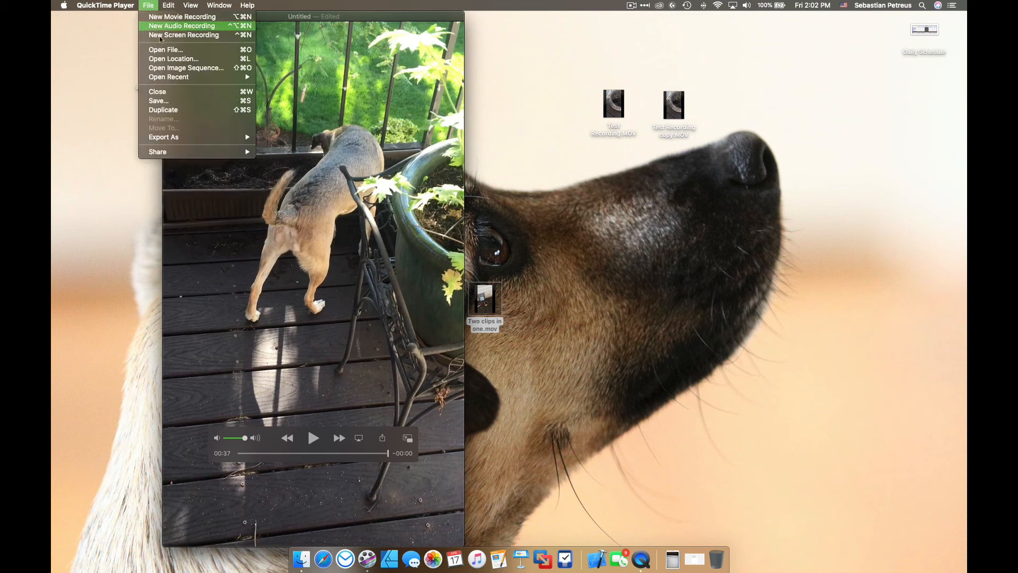
left_click(165, 100)
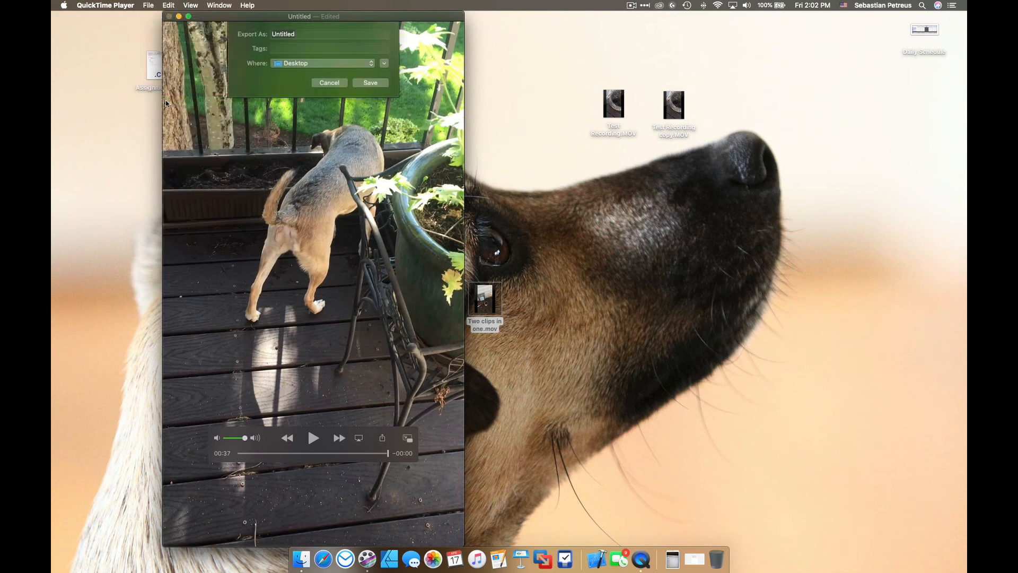
type("Final Video")
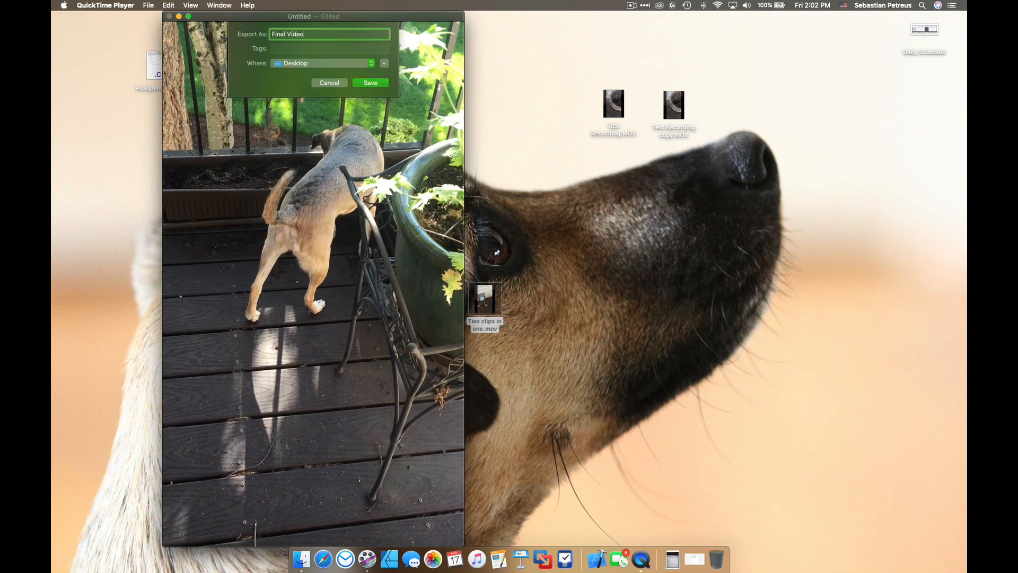
key("Return")
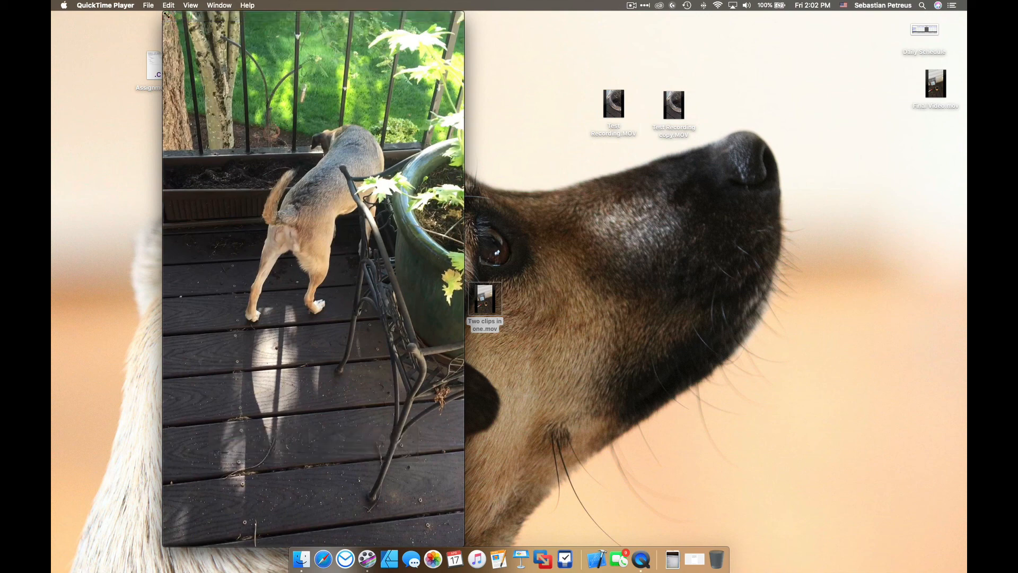
Close the video window and move the Final Video file below the .c assignment file on the desktop.
left_click(168, 16)
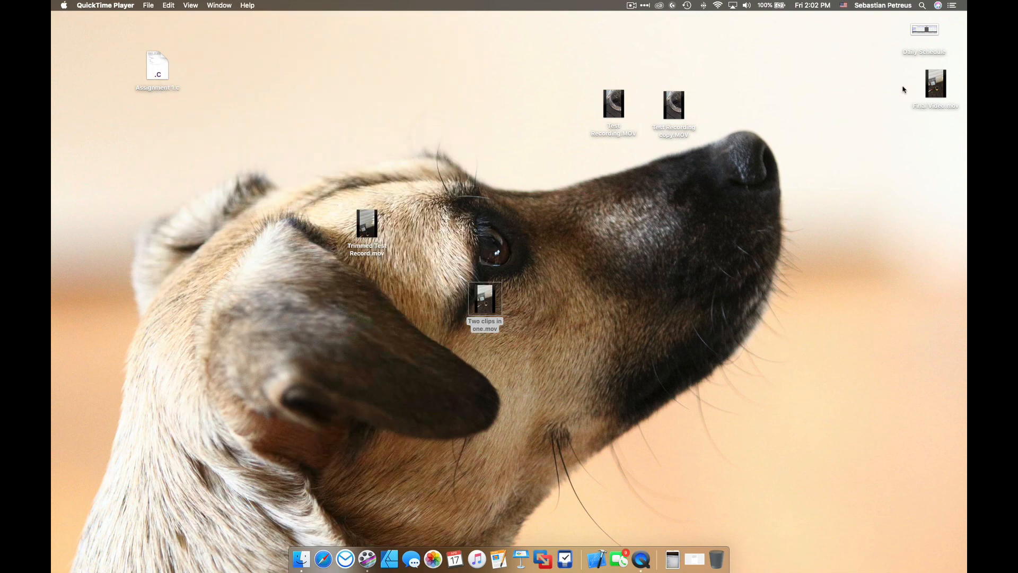
left_click_drag(935, 85, 130, 200)
left_click(186, 190)
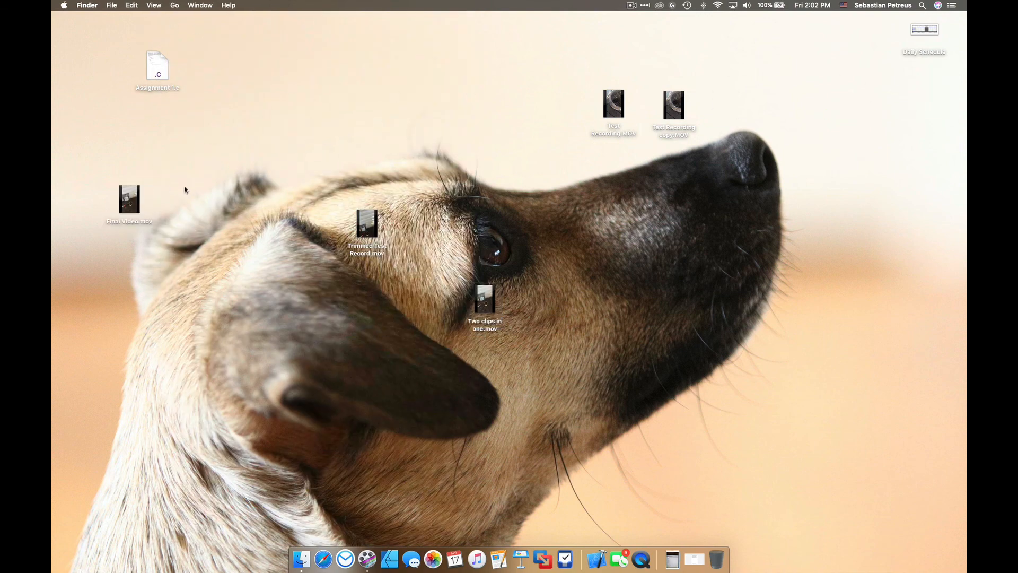
mouse_move(137, 193)
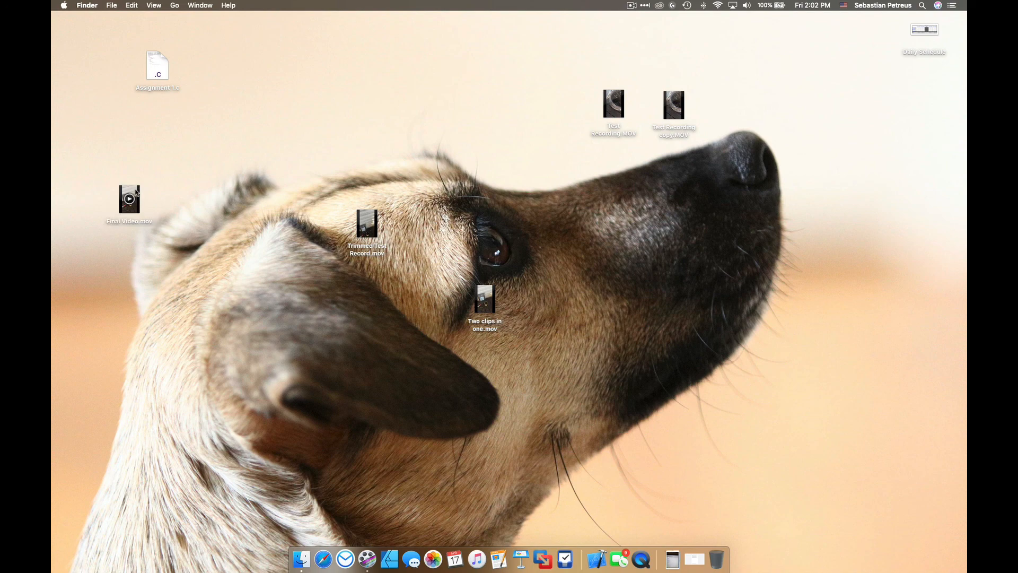